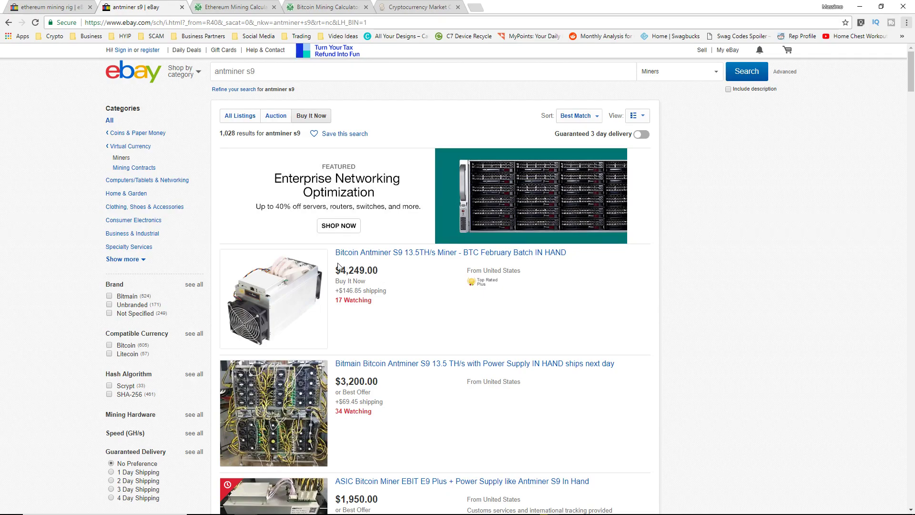
# Step: Bring up the eBay Ethereum mining rig results and scroll through the listings
pyautogui.click(53, 7)
pyautogui.click(127, 6)
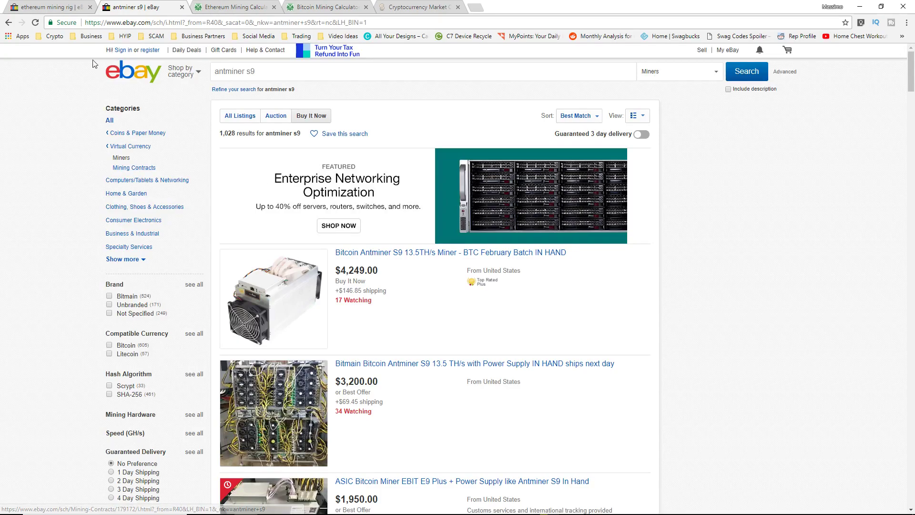
pyautogui.hotkey('ctrl', 'shift', 'Tab')
pyautogui.scroll(-1, 429, 327)
pyautogui.scroll(1, 431, 290)
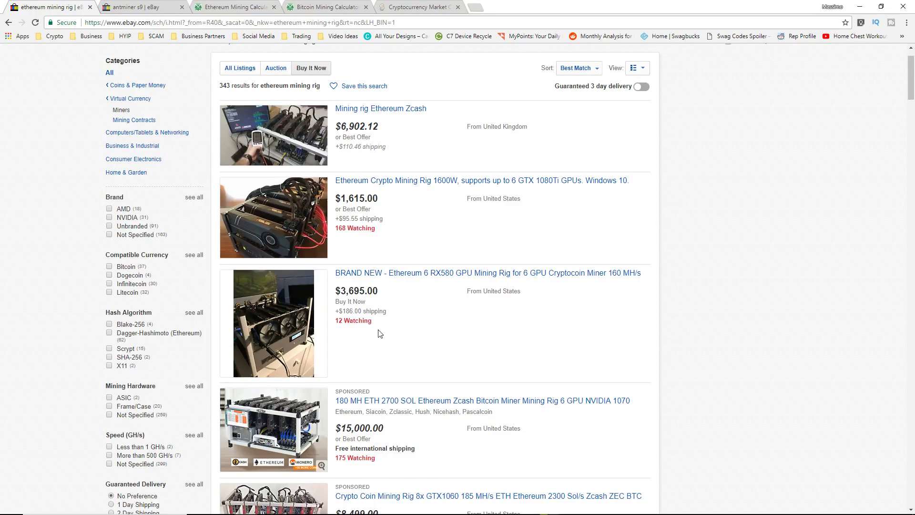
pyautogui.scroll(-1, 387, 329)
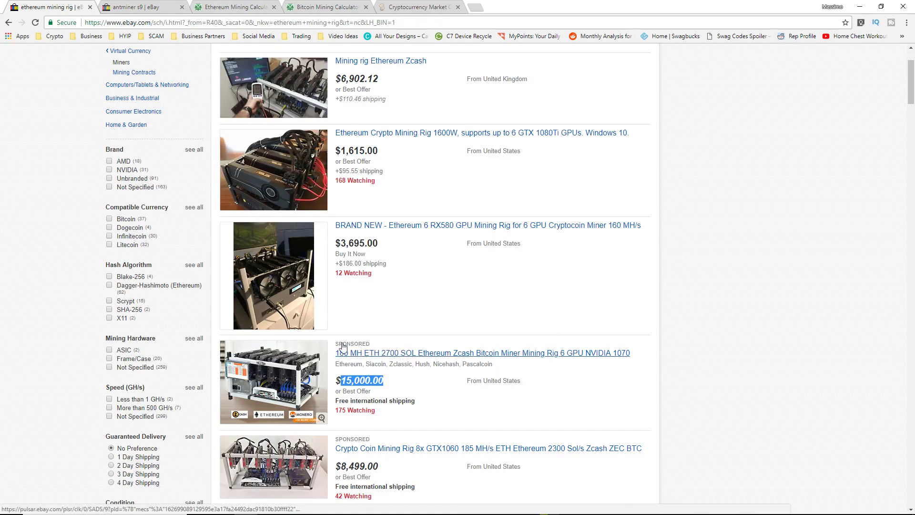
# Step: Pick out the $3,695.00 price of the 160 MH/s six-GPU RX580 rig
pyautogui.click(405, 316)
pyautogui.scroll(2, 405, 317)
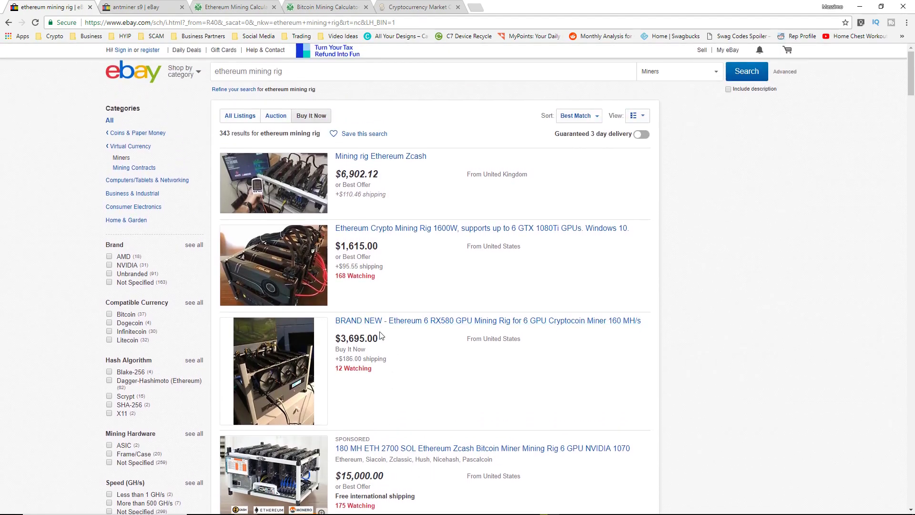
pyautogui.scroll(-1, 382, 337)
pyautogui.moveTo(643, 273); pyautogui.dragTo(609, 274)
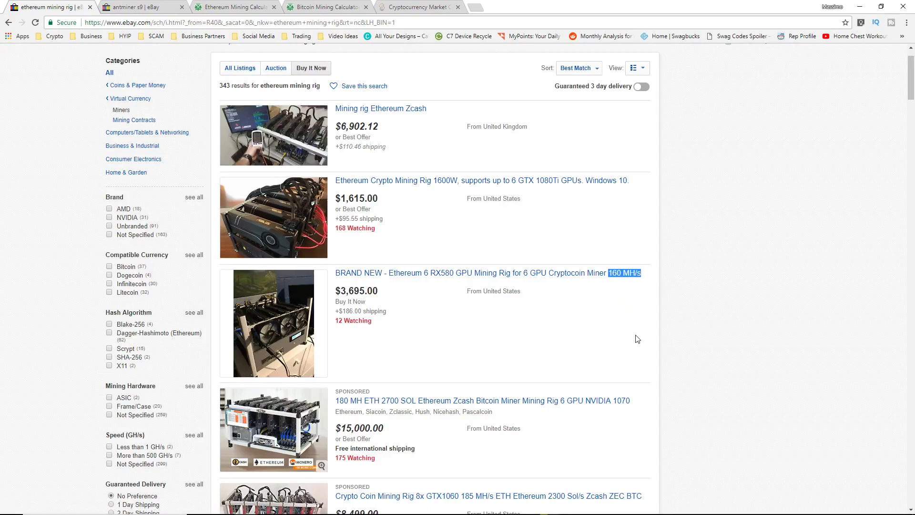
pyautogui.moveTo(382, 293); pyautogui.dragTo(341, 295)
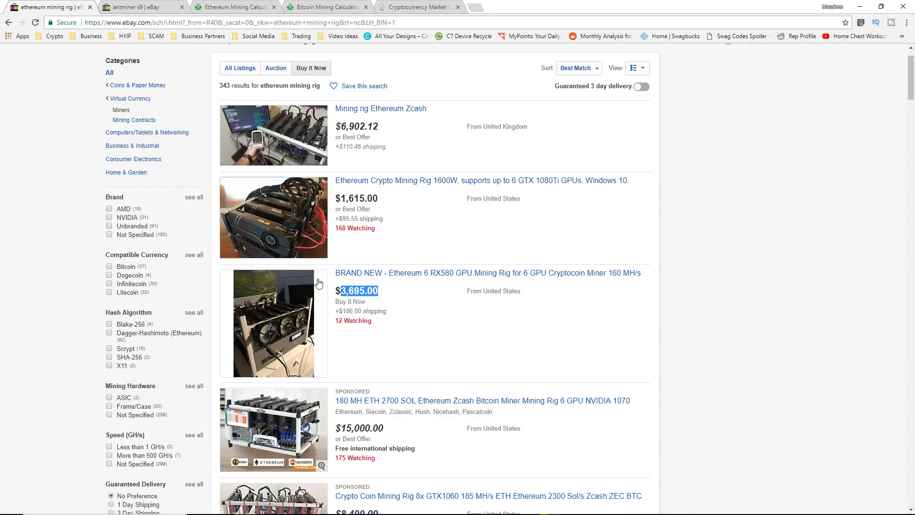
pyautogui.click(347, 311)
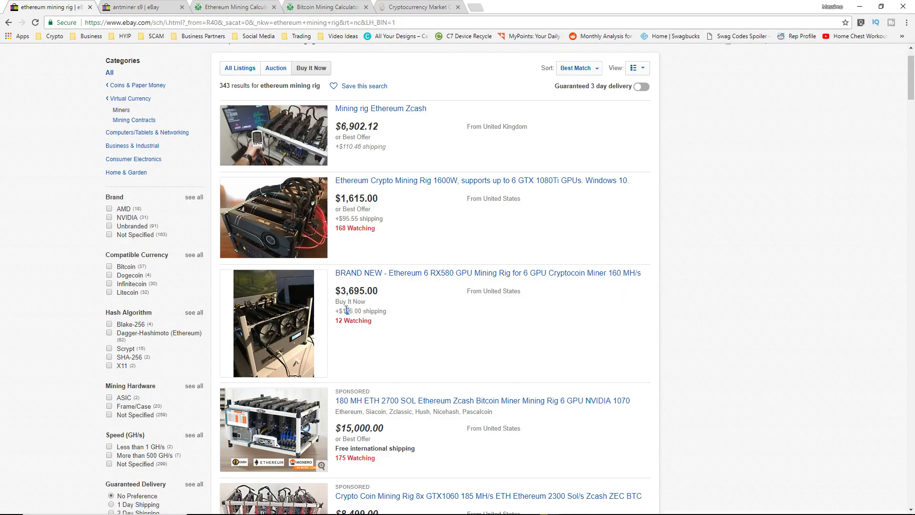
pyautogui.click(200, 6)
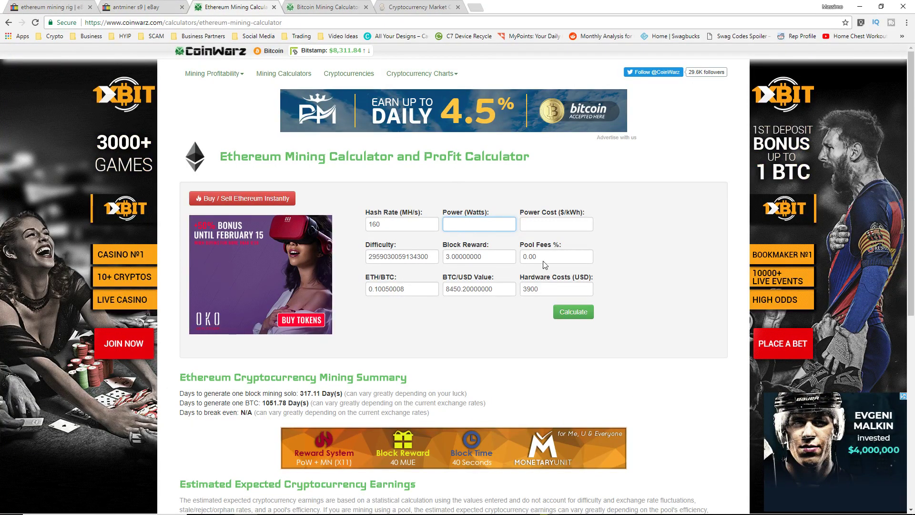
pyautogui.press('Tab')
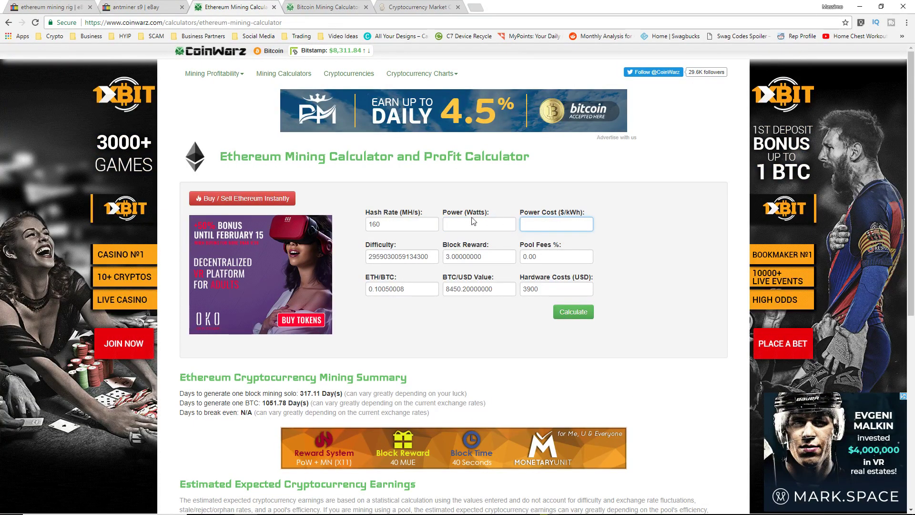
pyautogui.doubleClick(452, 212)
pyautogui.moveTo(534, 212); pyautogui.dragTo(592, 213)
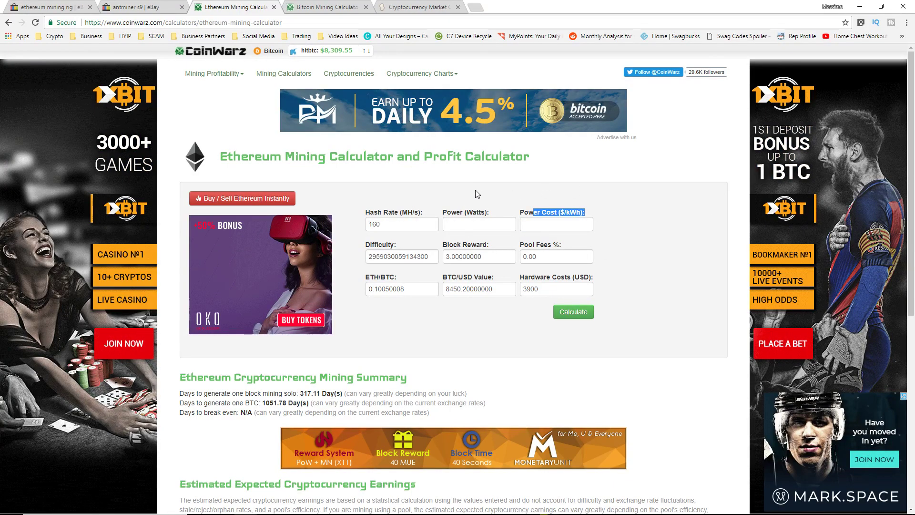
pyautogui.hotkey('ctrl', 'Tab')
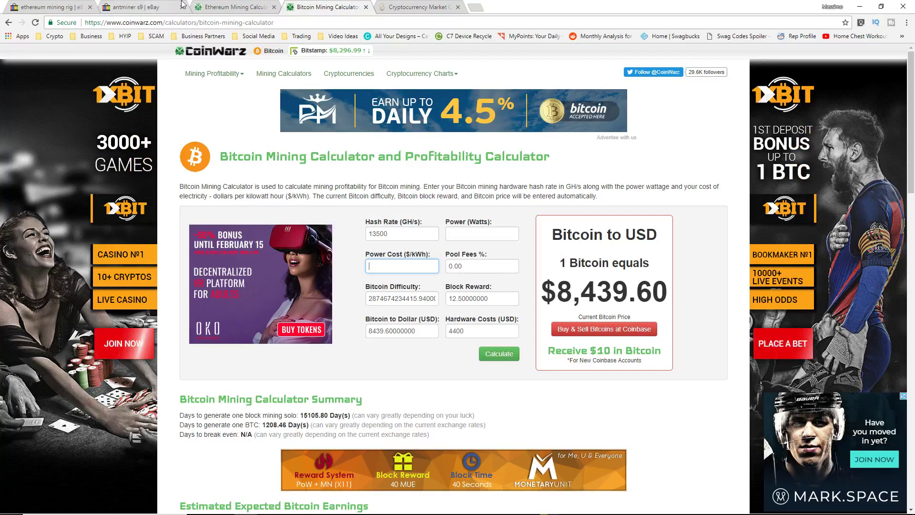
pyautogui.hotkey('ctrl', 'shift', 'Tab')
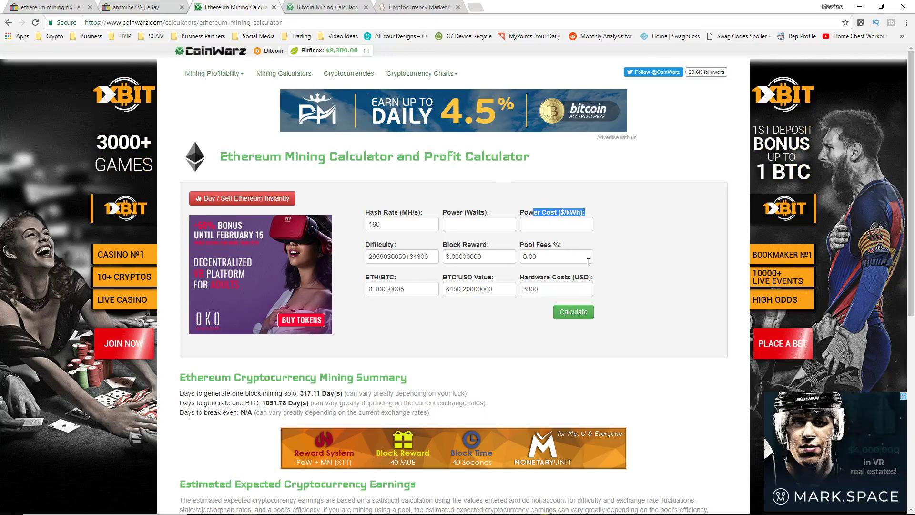
# Step: Calculate the 160 MH/s rig's profitability and mark its 327.66-day break-even
pyautogui.click(588, 311)
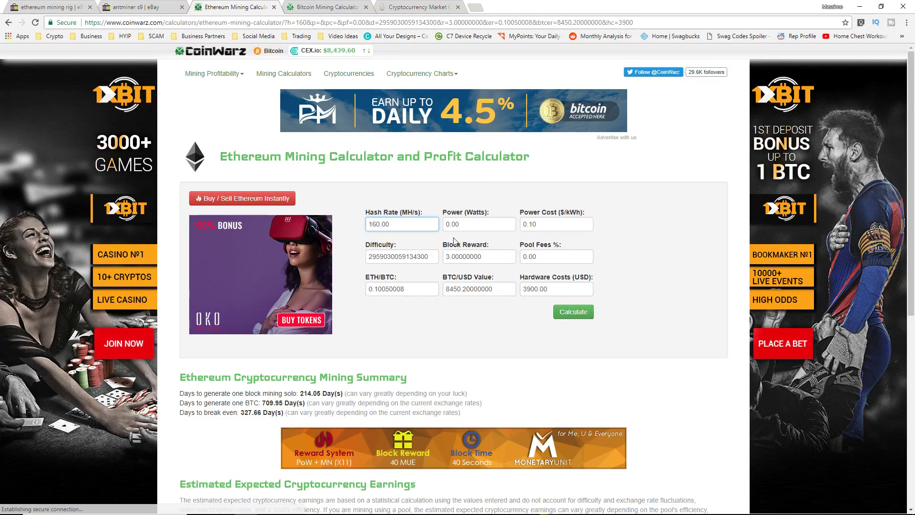
pyautogui.scroll(-1, 335, 233)
pyautogui.scroll(1, 336, 232)
pyautogui.scroll(-1, 335, 232)
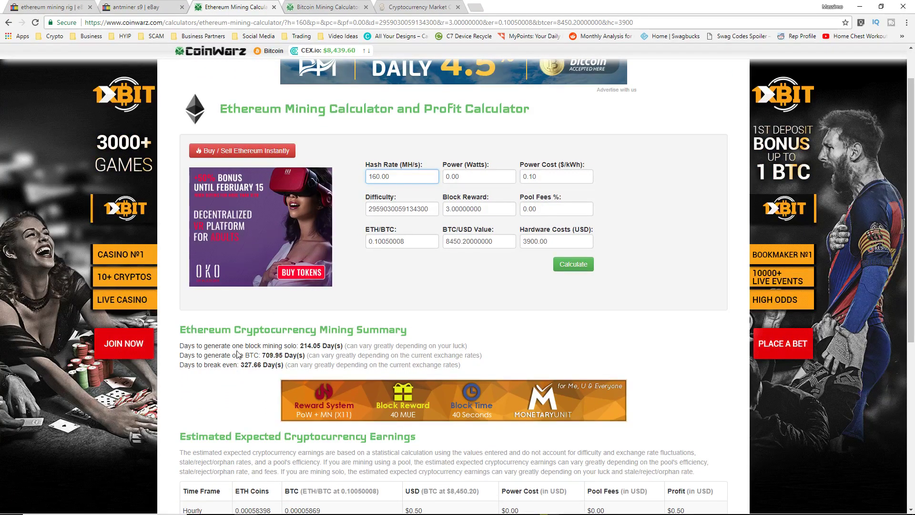
pyautogui.doubleClick(242, 369)
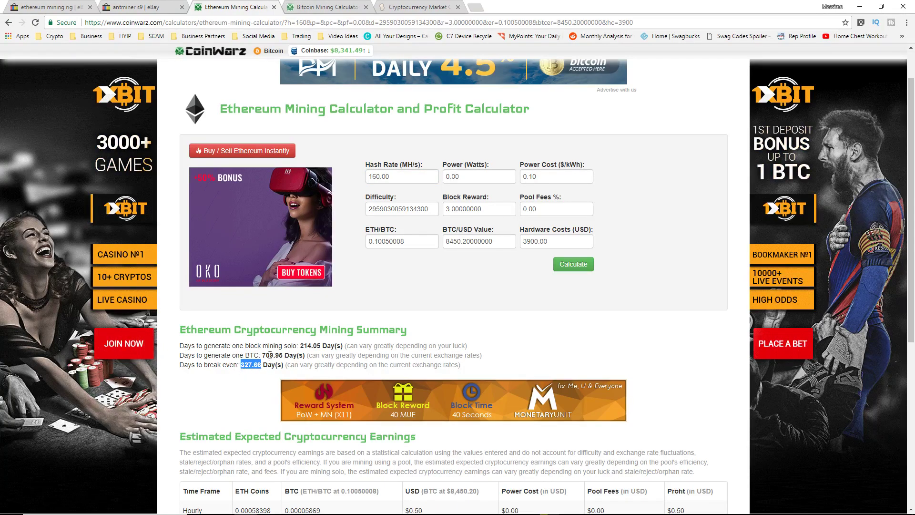
# Step: Mark the $4,344.42 annual profit, then move to the CoinMarketCap price list
pyautogui.scroll(-3, 284, 329)
pyautogui.scroll(2, 284, 329)
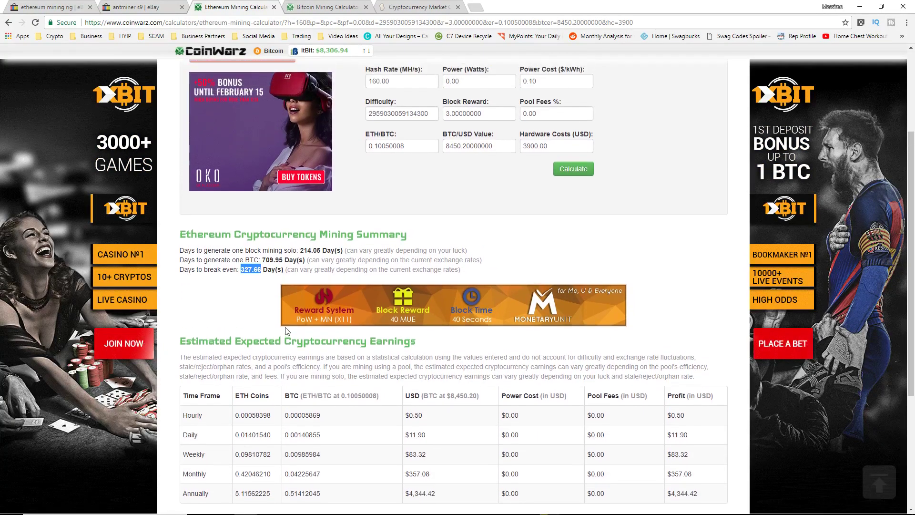
pyautogui.hotkey('shift', 'Tab')
pyautogui.scroll(-3, 572, 286)
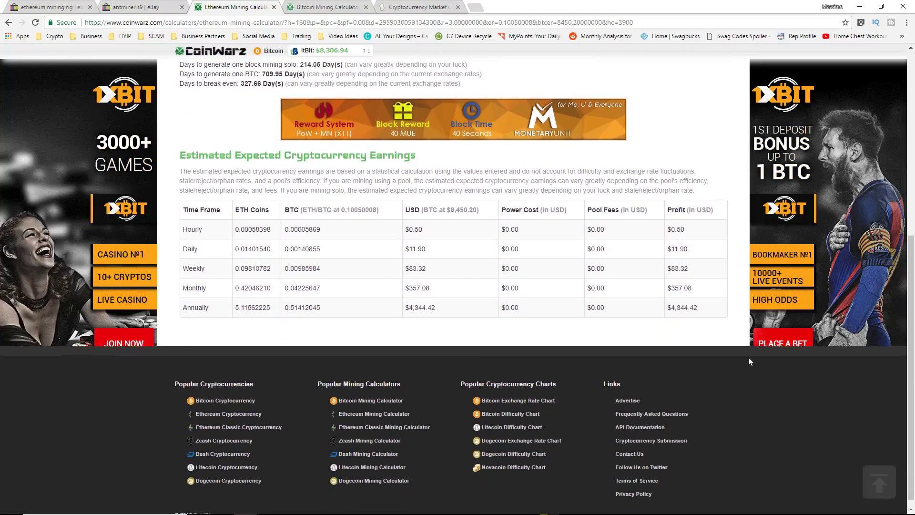
pyautogui.doubleClick(683, 416)
pyautogui.scroll(1, 641, 301)
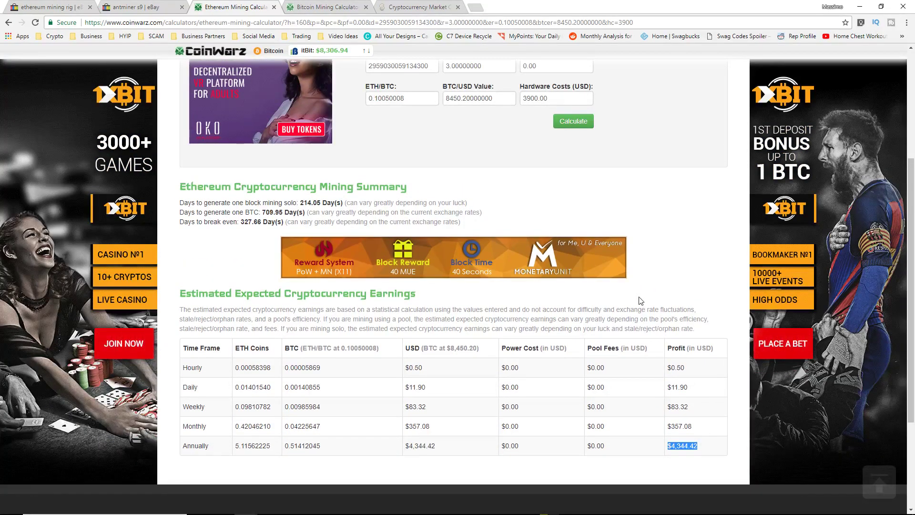
pyautogui.scroll(1, 641, 300)
pyautogui.scroll(1, 519, 145)
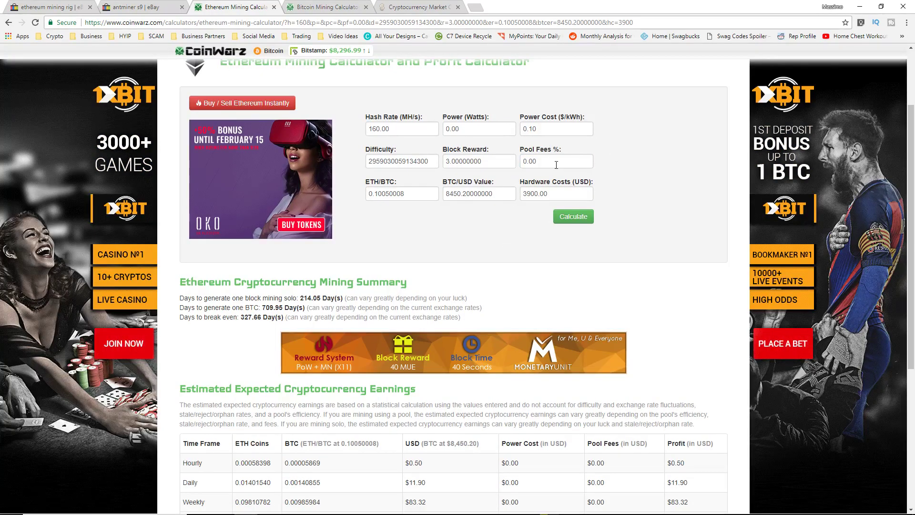
pyautogui.scroll(-2, 453, 191)
pyautogui.scroll(1, 414, 218)
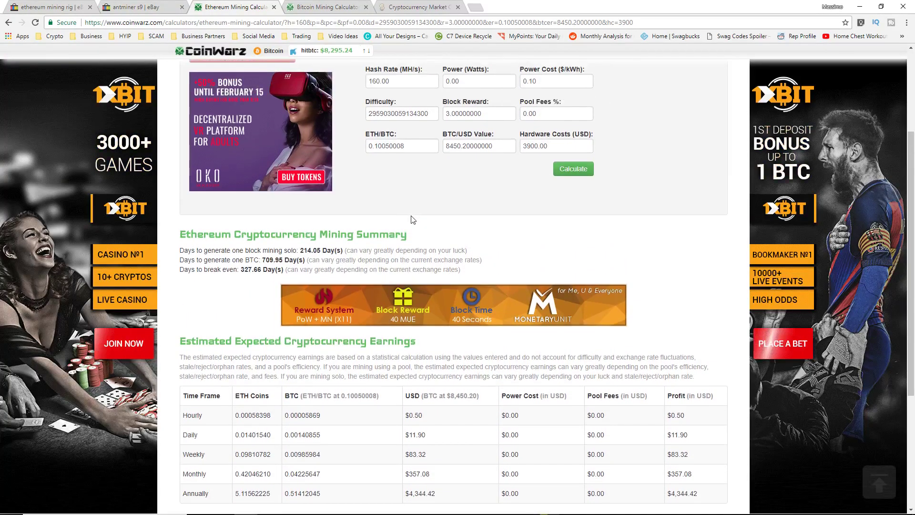
pyautogui.click(419, 7)
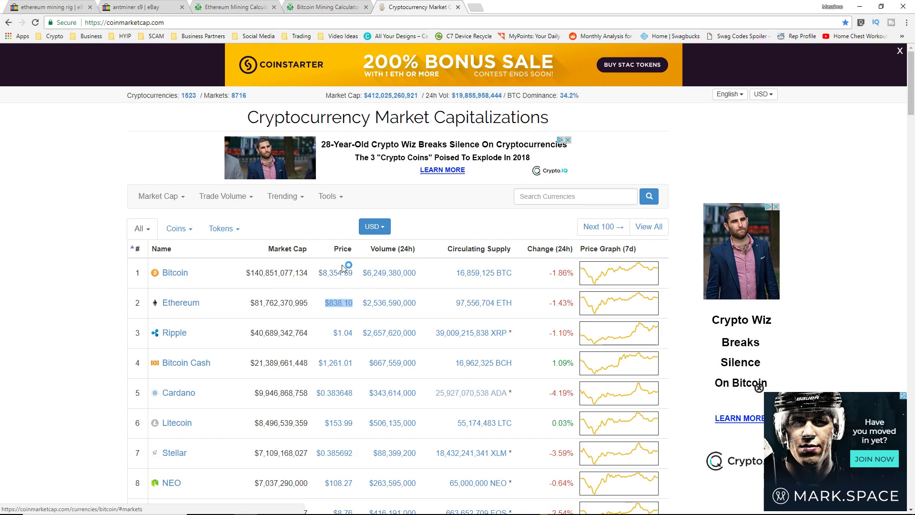
# Step: Go back to the Ethereum Mining Calculator showing the 327.66-day break-even
pyautogui.click(233, 7)
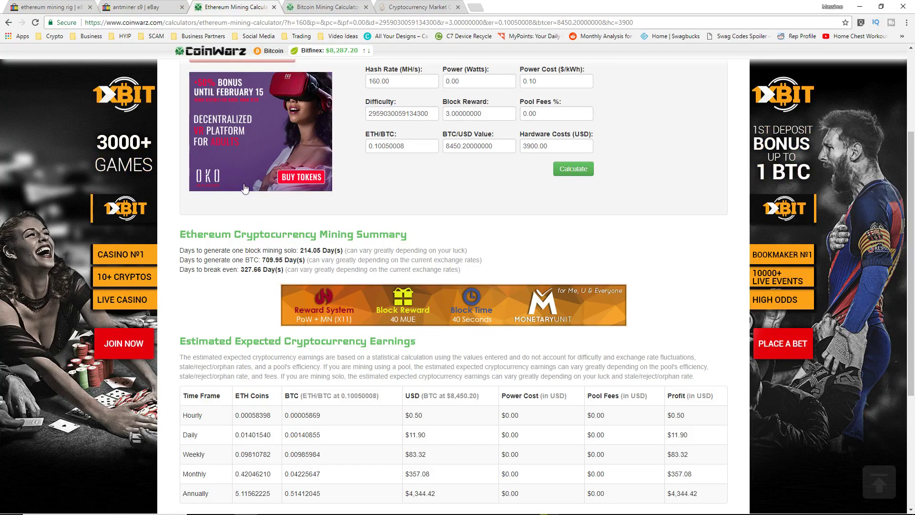
# Step: Bring up the Antminer S9 eBay results and review the top $4,249.00 listing
pyautogui.click(143, 6)
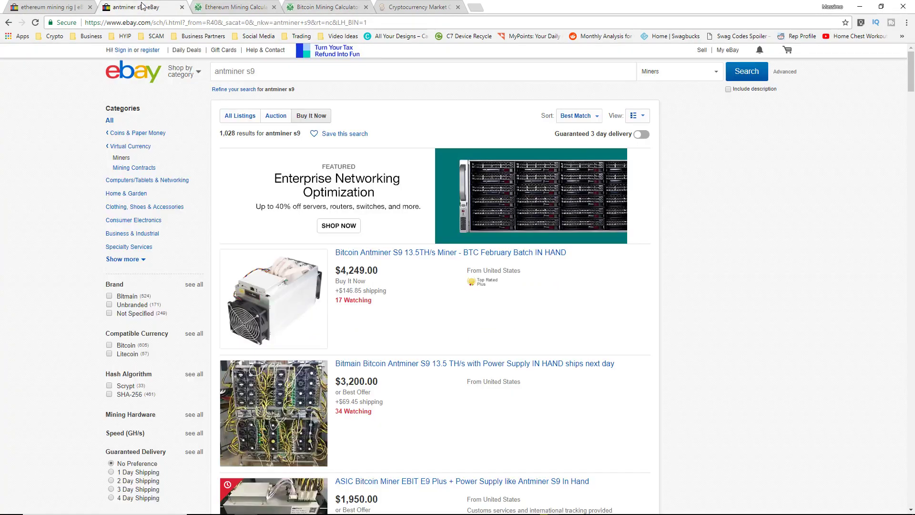
pyautogui.doubleClick(249, 72)
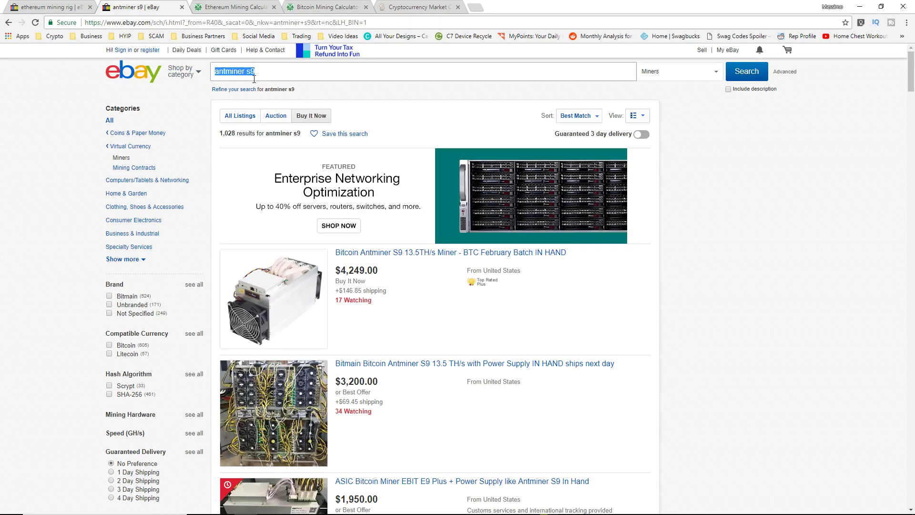
pyautogui.click(331, 108)
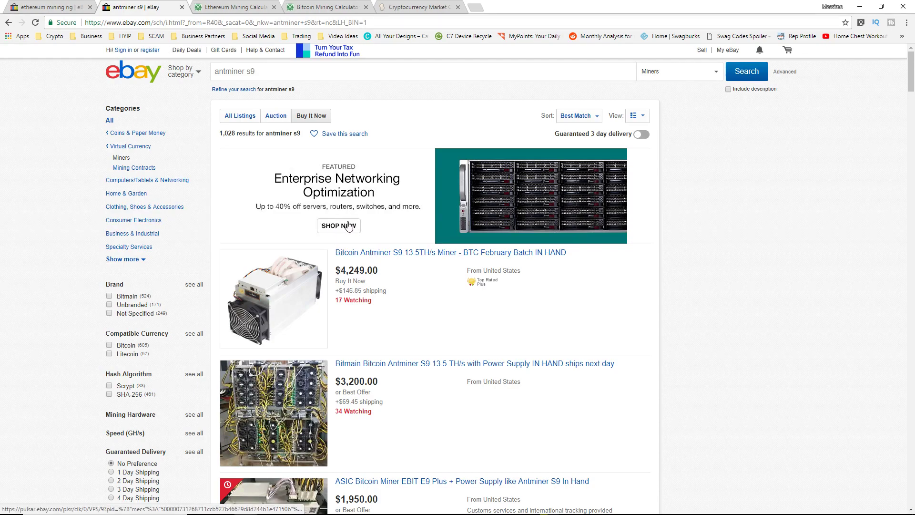
pyautogui.scroll(-3, 353, 232)
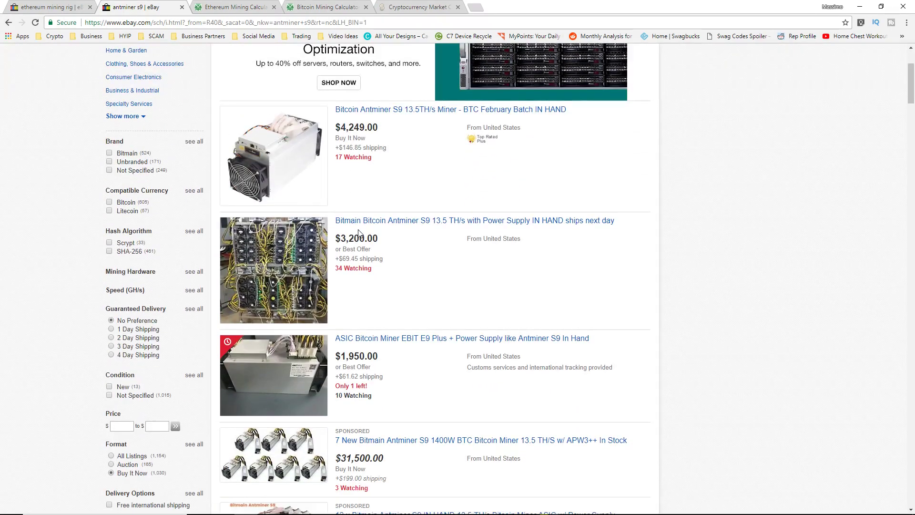
pyautogui.scroll(1, 341, 167)
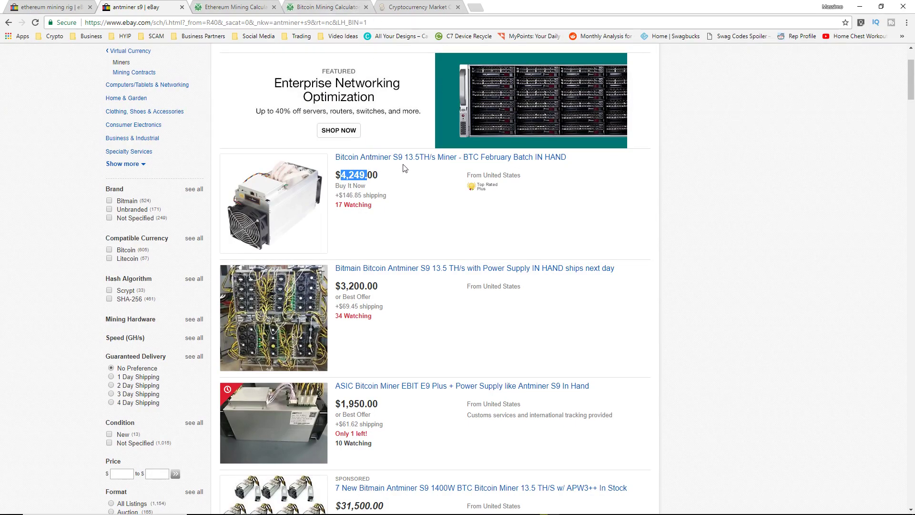
# Step: Recalculate Bitcoin profitability for 13500 GH/s at $4400 and highlight the 441.49-day break-even
pyautogui.click(327, 6)
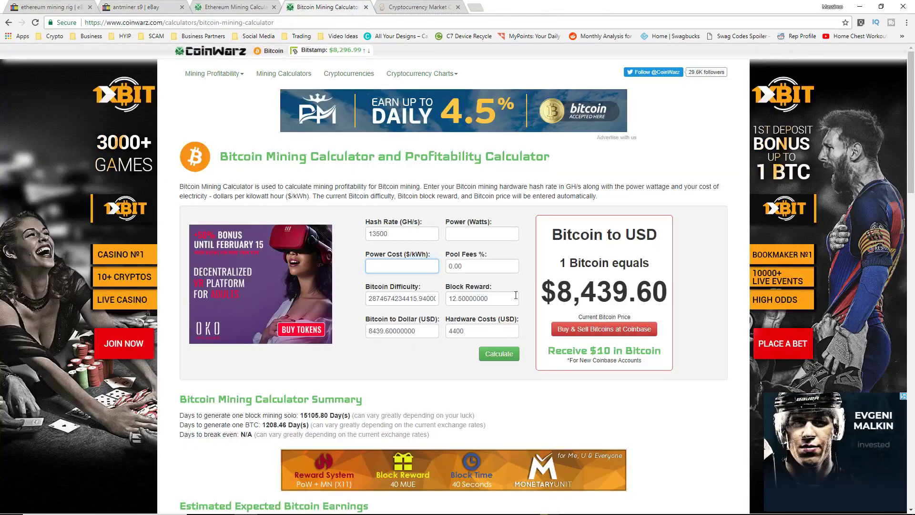
pyautogui.click(459, 235)
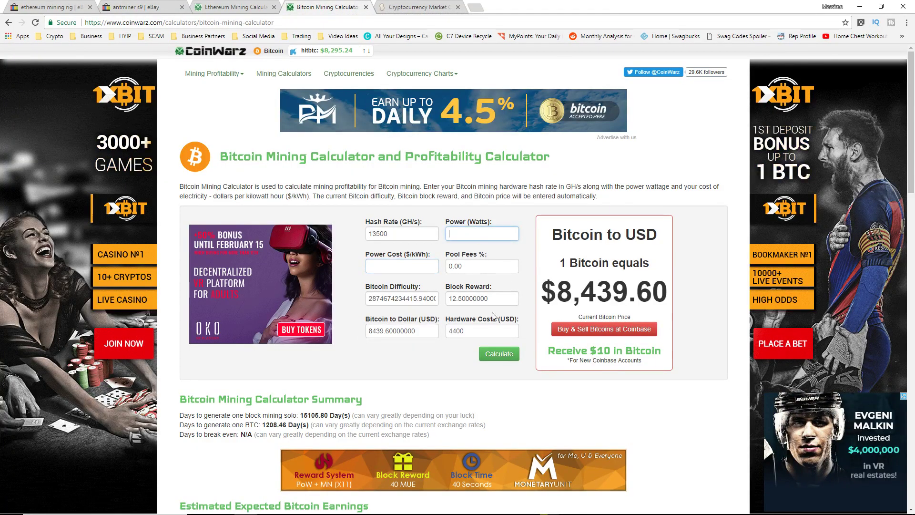
pyautogui.click(496, 358)
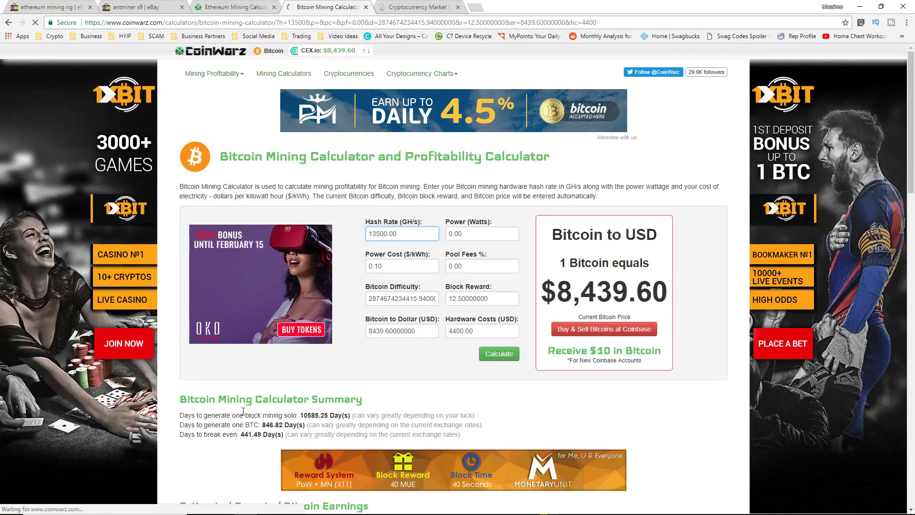
pyautogui.moveTo(240, 435); pyautogui.dragTo(286, 435)
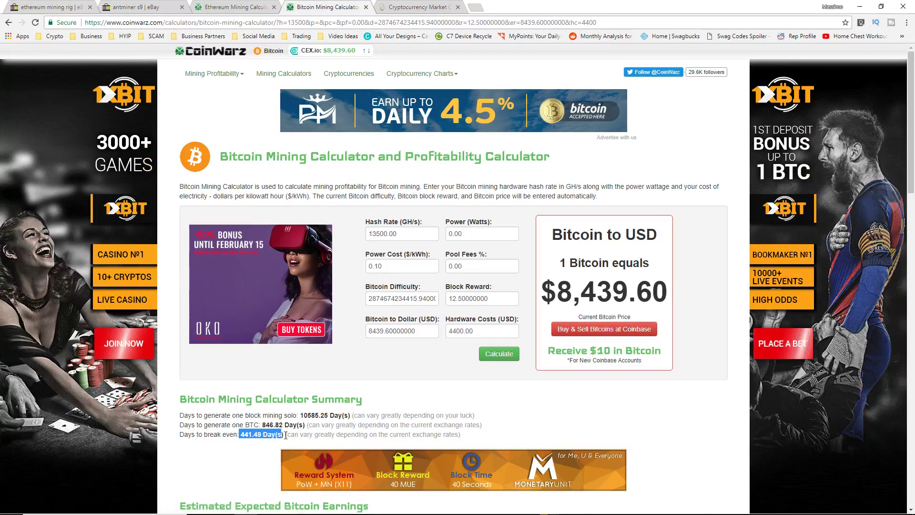
pyautogui.scroll(-4, 262, 445)
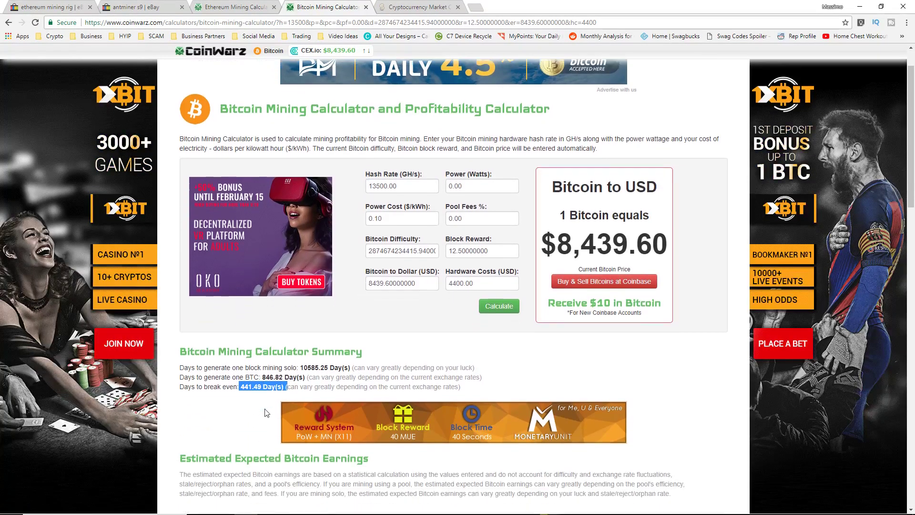
pyautogui.scroll(-2, 279, 401)
pyautogui.scroll(6, 467, 306)
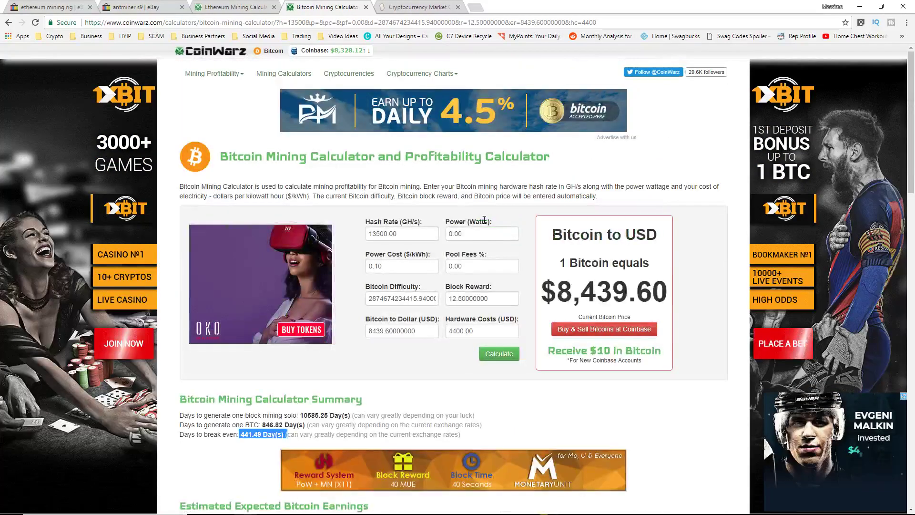
pyautogui.scroll(-4, 467, 306)
pyautogui.scroll(-6, 467, 306)
pyautogui.scroll(9, 465, 306)
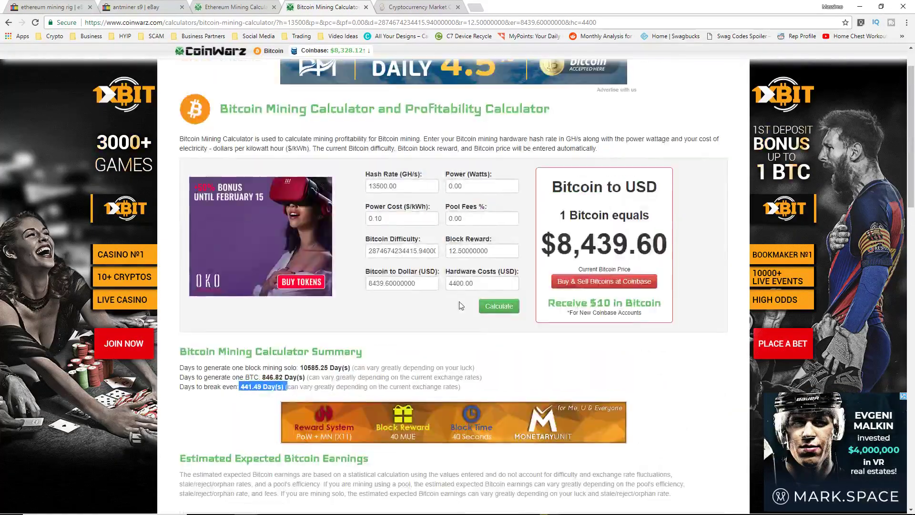
pyautogui.scroll(-1, 462, 306)
pyautogui.scroll(1, 461, 305)
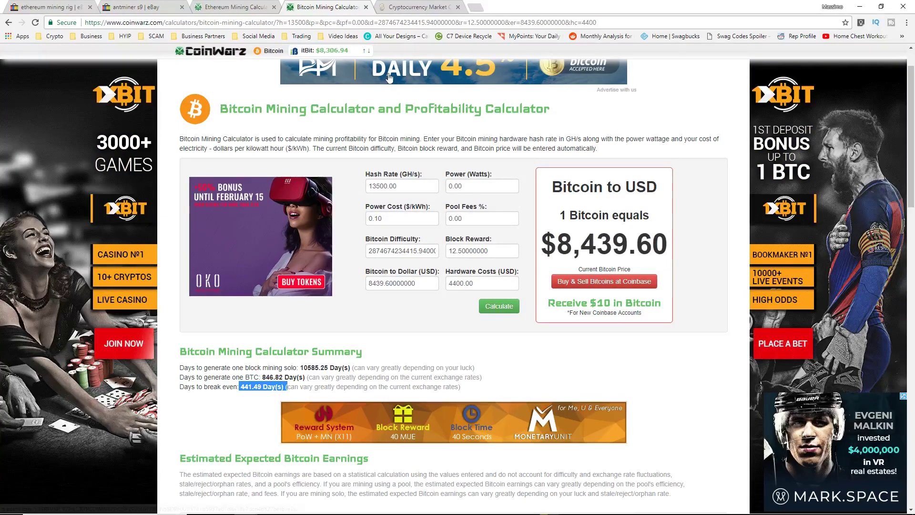
pyautogui.click(439, 7)
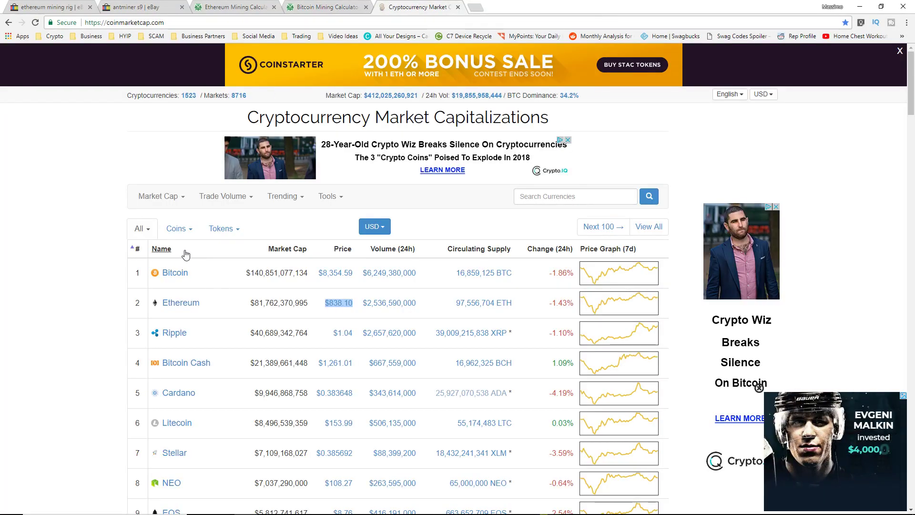
pyautogui.moveTo(183, 303); pyautogui.dragTo(221, 277)
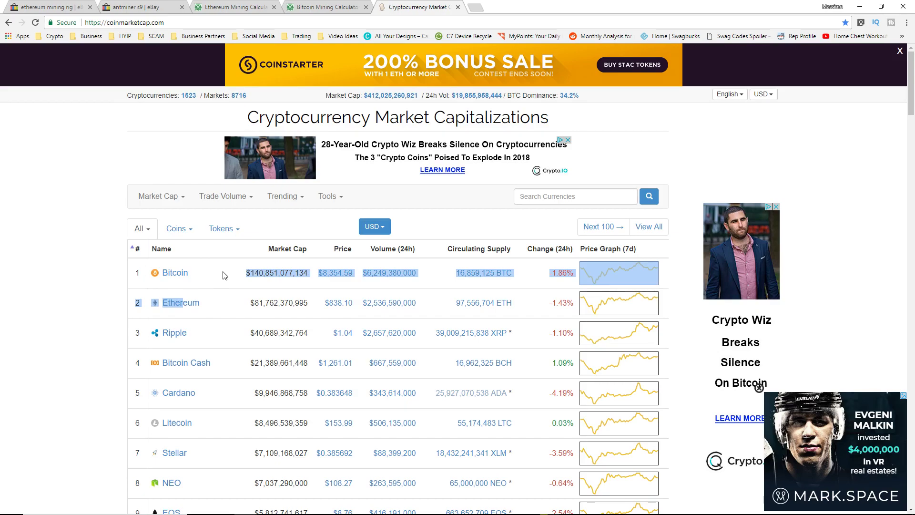
pyautogui.click(225, 273)
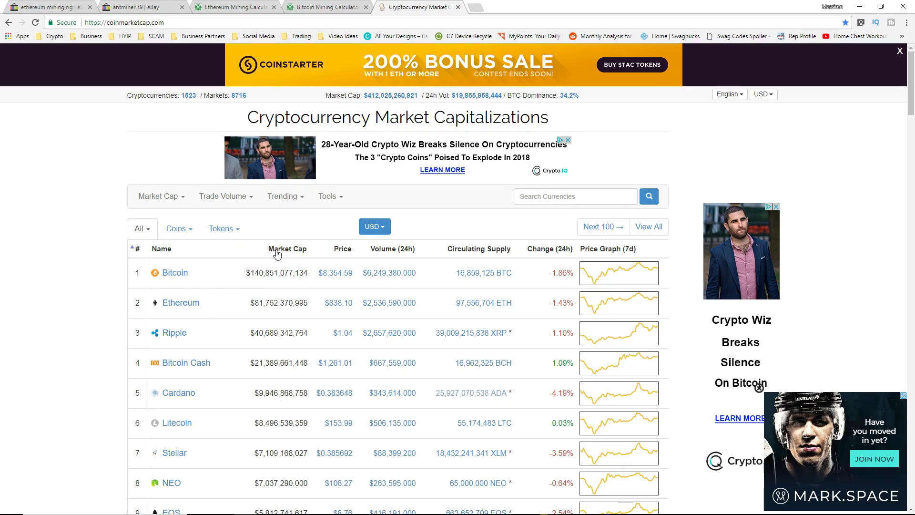
pyautogui.click(328, 7)
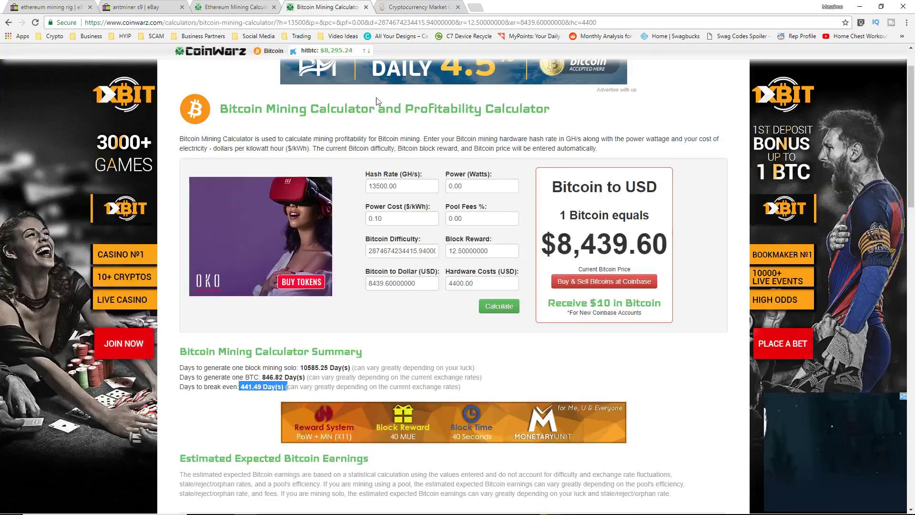
pyautogui.scroll(1, 472, 348)
pyautogui.hotkey('ctrl', '2')
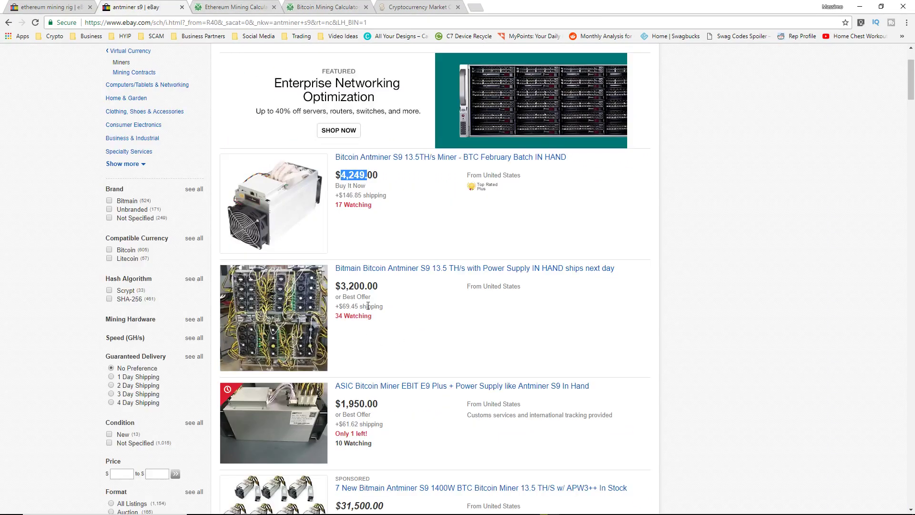
pyautogui.moveTo(341, 286); pyautogui.dragTo(365, 287)
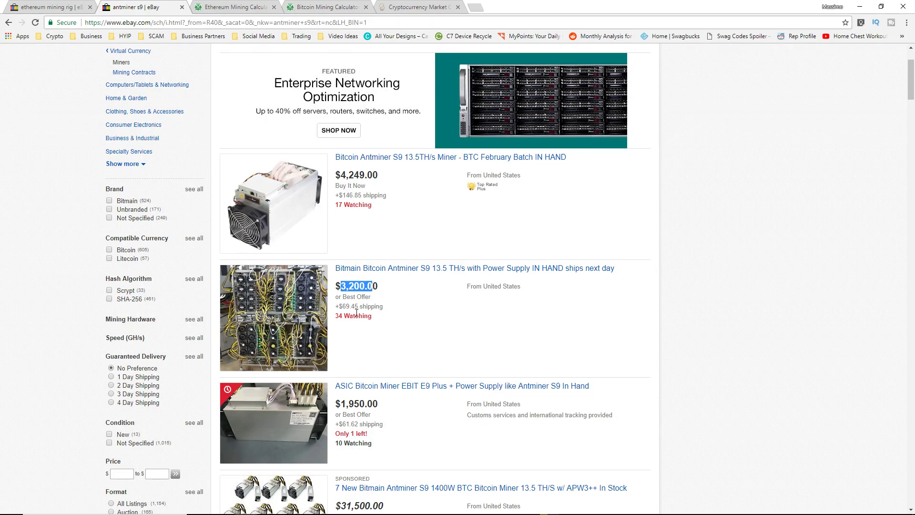
# Step: Enter 3200 as the Bitcoin hardware cost and recalculate
pyautogui.click(313, 6)
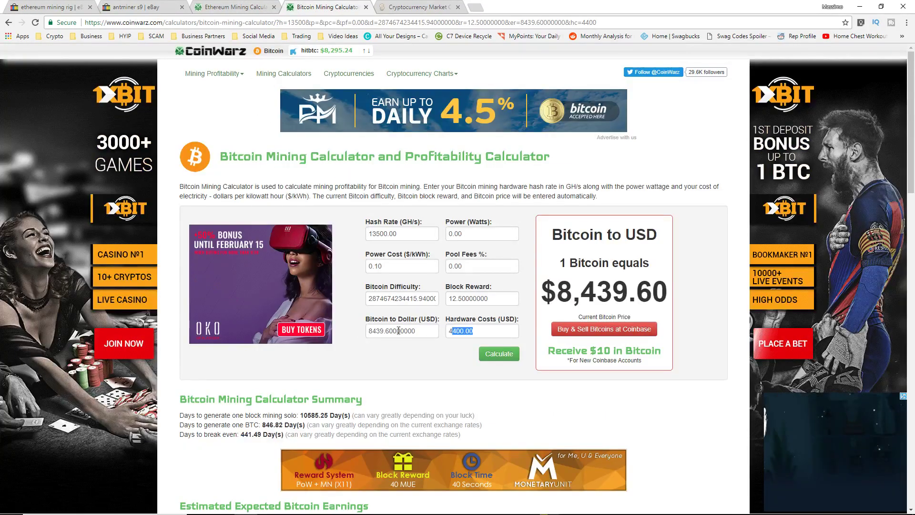
pyautogui.write('3200')
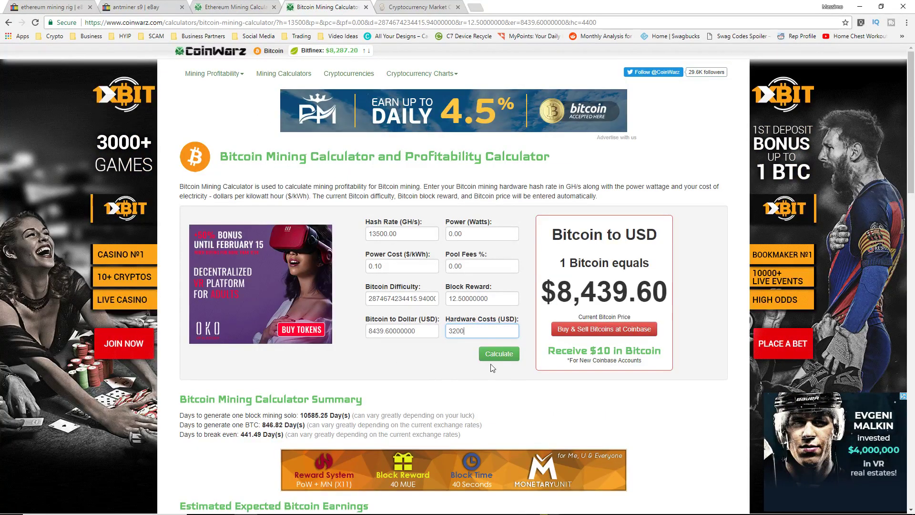
pyautogui.click(496, 355)
# Step: Compare the 321.08-day Bitcoin break-even with Ethereum's 327.66 days, then return to eBay
pyautogui.hotkey('ctrl', 'shift', 'Tab')
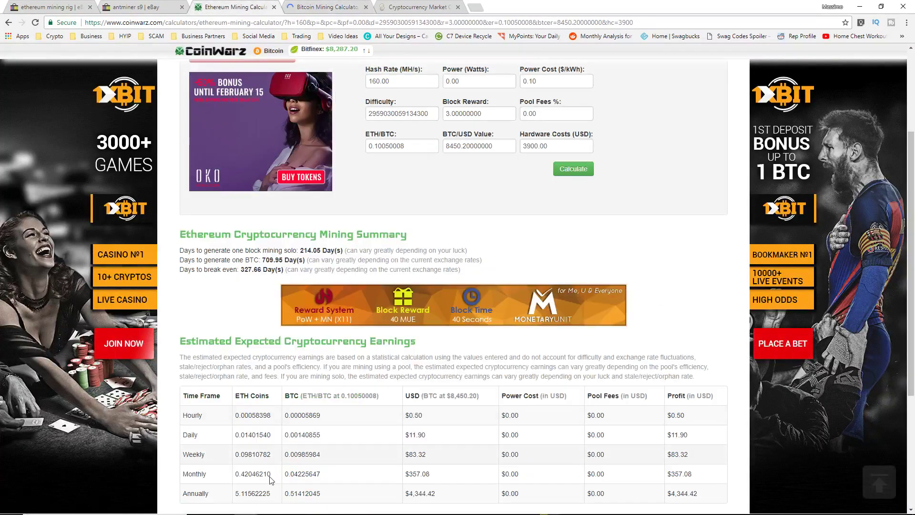
pyautogui.hotkey('ctrl', 'Tab')
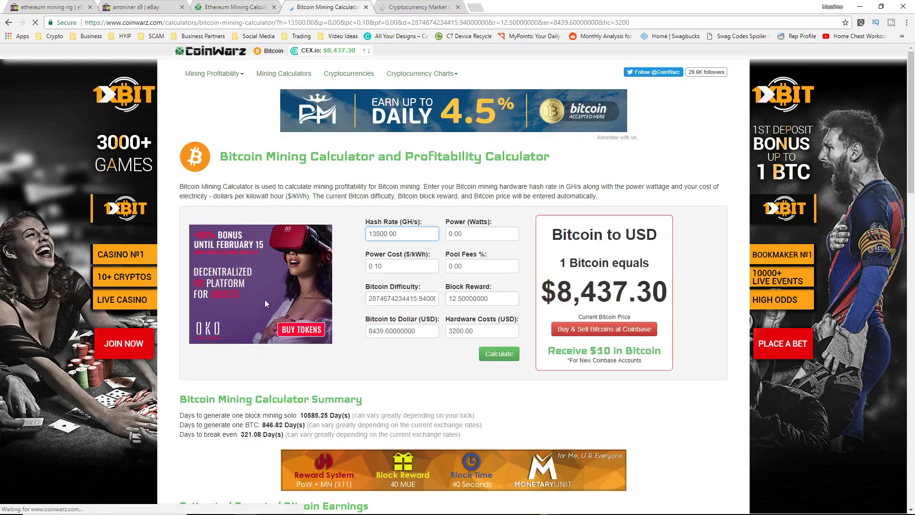
pyautogui.doubleClick(246, 435)
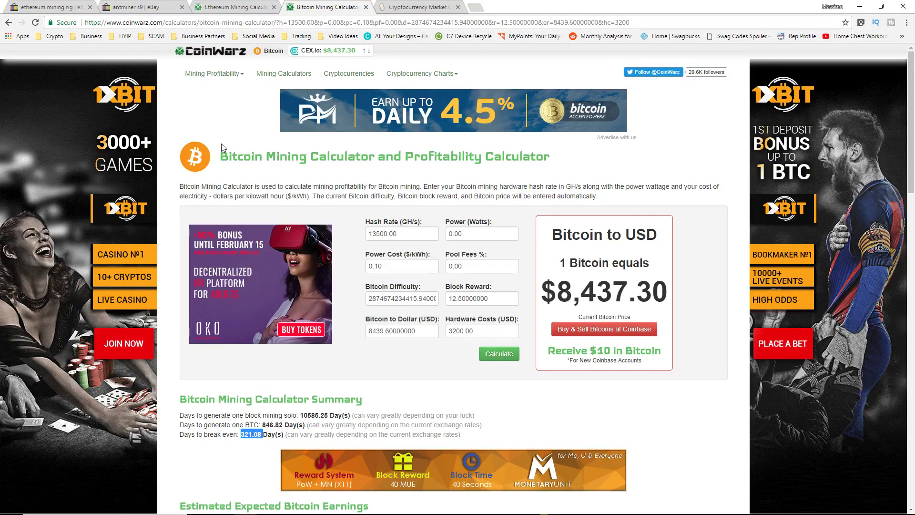
pyautogui.hotkey('ctrl', 'shift', 'Tab')
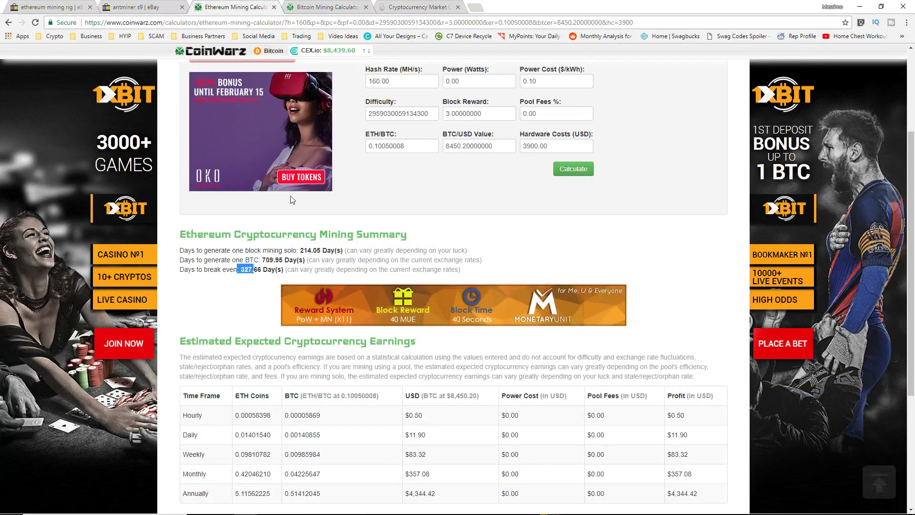
pyautogui.scroll(2, 294, 194)
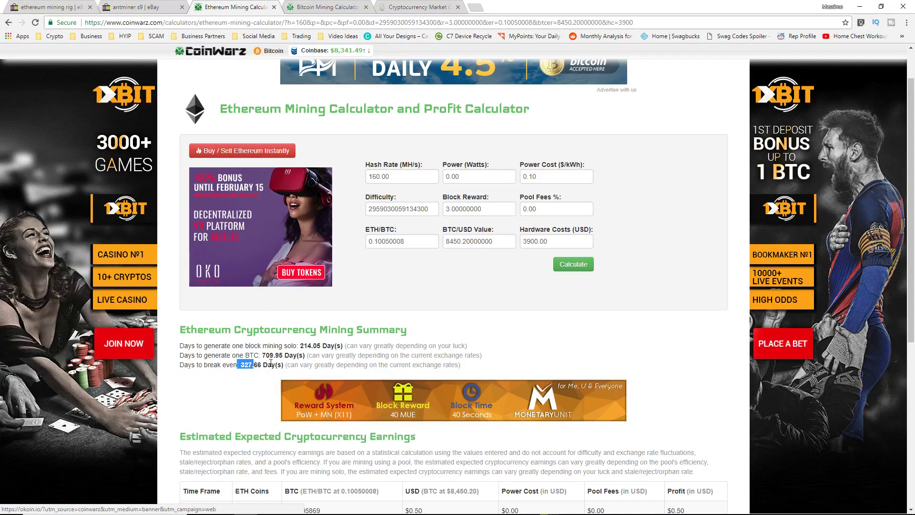
pyautogui.hotkey('ctrl', 'shift', 'Tab')
pyautogui.hotkey('ctrl', 'shift', 'Tab')
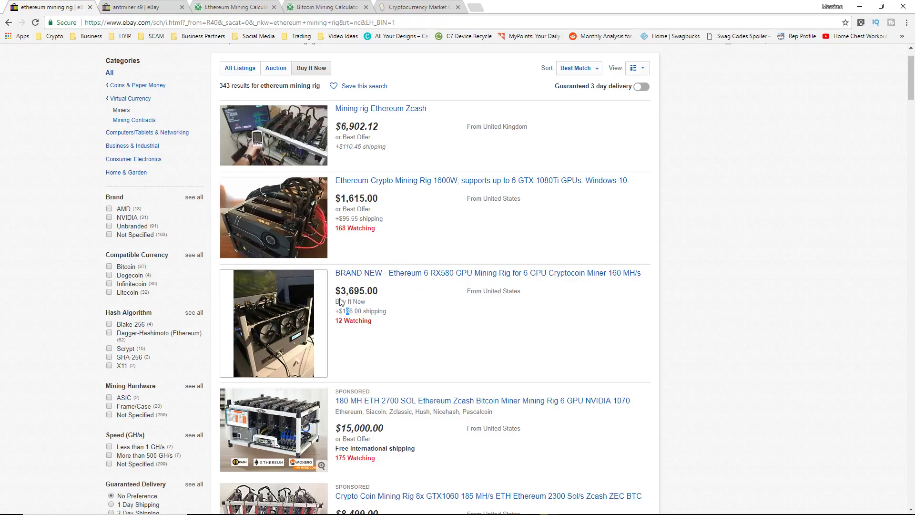
# Step: Compare the $3,200 Antminer S9 listing with the Ethereum rig listings, ending on CoinMarketCap
pyautogui.click(166, 4)
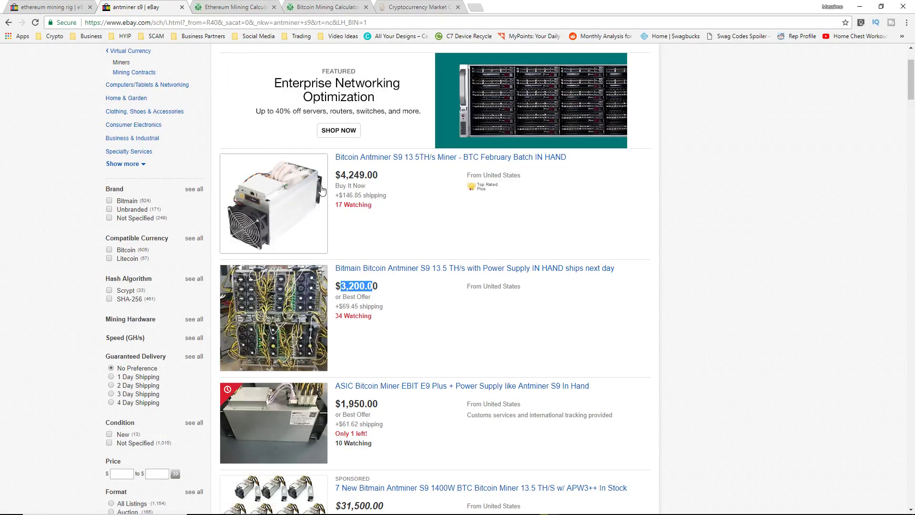
pyautogui.scroll(3, 322, 189)
pyautogui.click(418, 7)
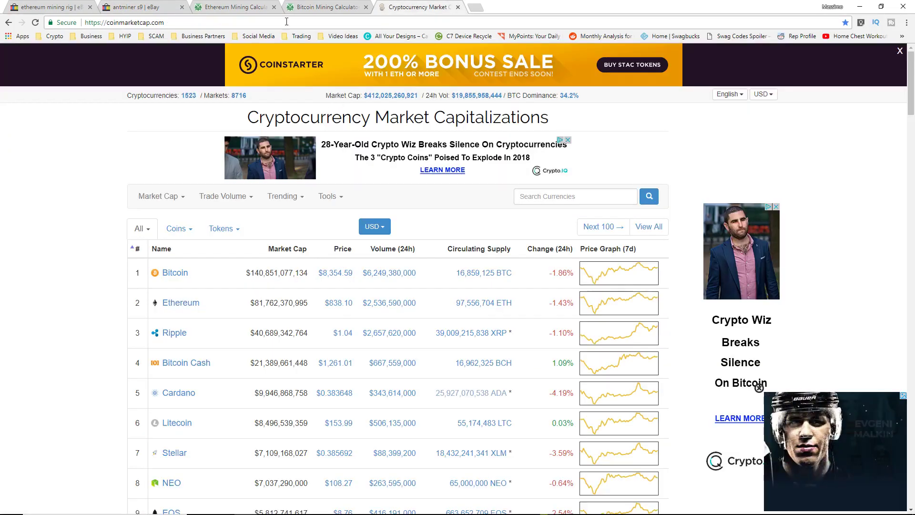
pyautogui.hotkey('ctrl', '2')
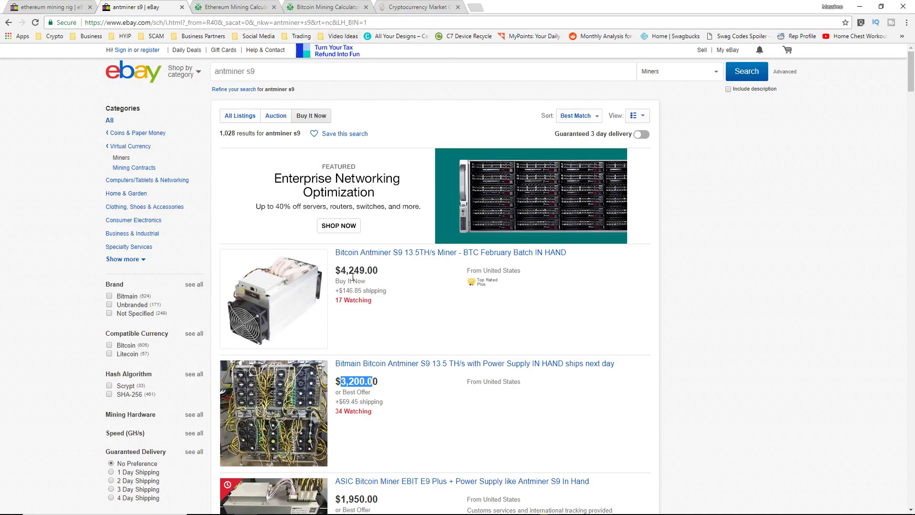
pyautogui.click(35, 3)
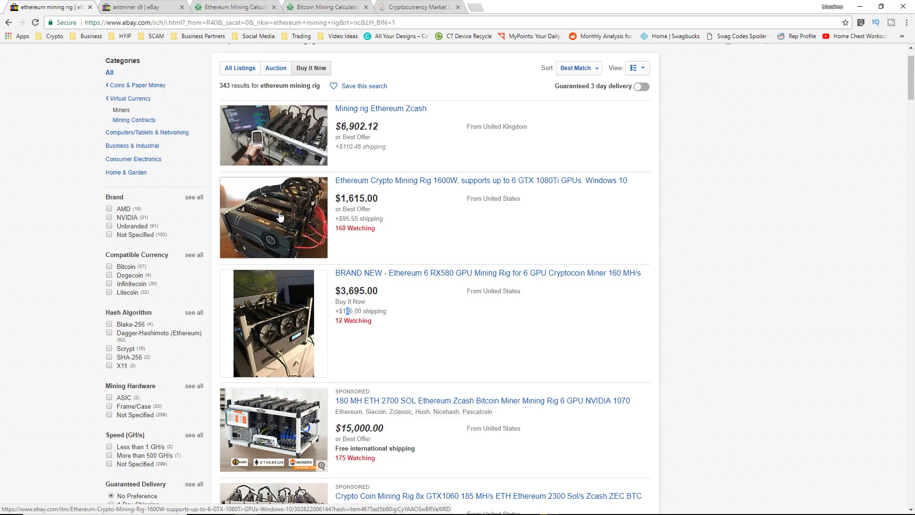
pyautogui.scroll(1, 280, 217)
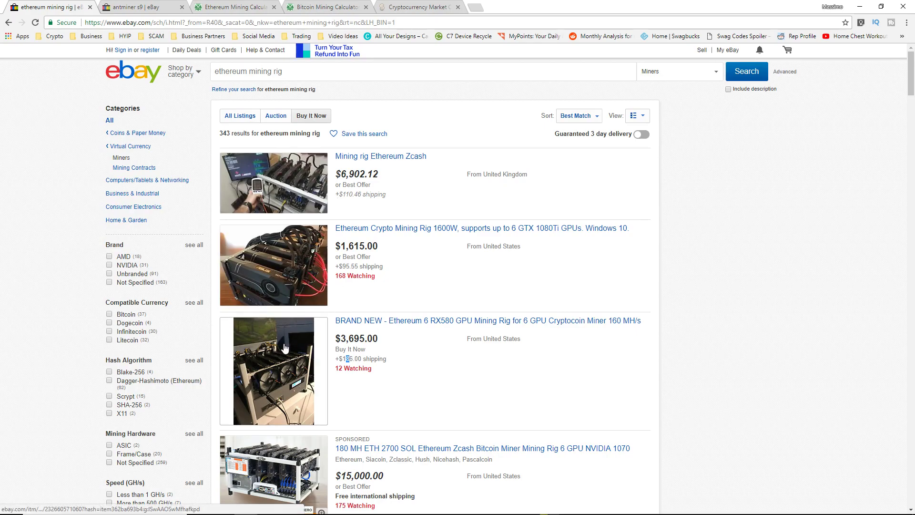
pyautogui.hotkey('ctrl', '5')
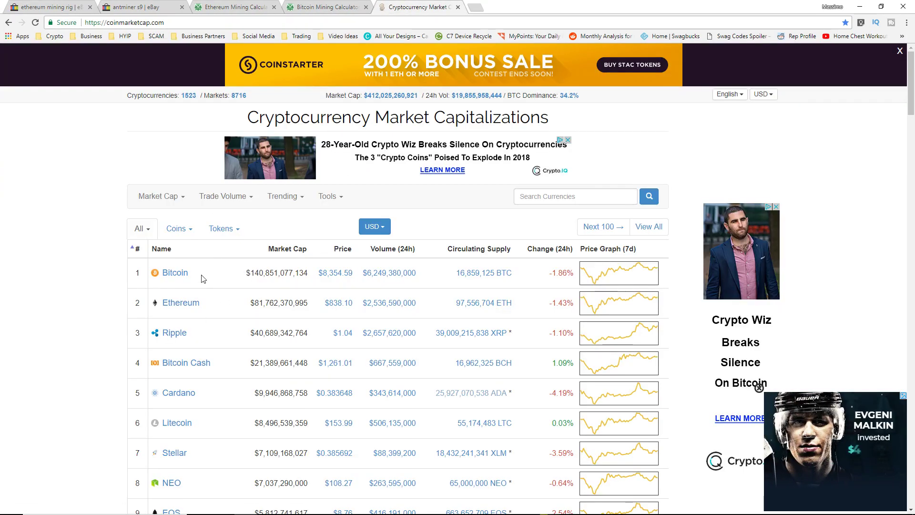
pyautogui.moveTo(241, 284); pyautogui.dragTo(119, 302)
pyautogui.scroll(-9, 57, 306)
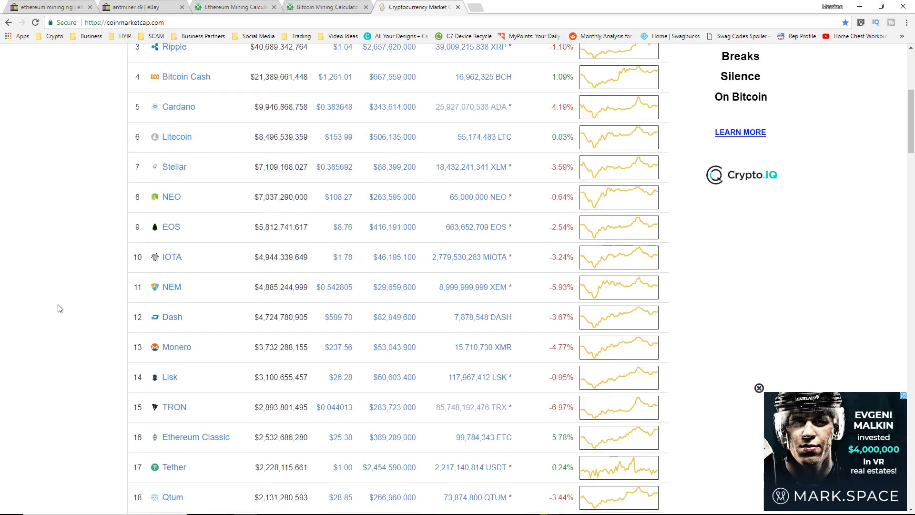
pyautogui.scroll(-4, 58, 304)
pyautogui.moveTo(191, 320); pyautogui.dragTo(148, 323)
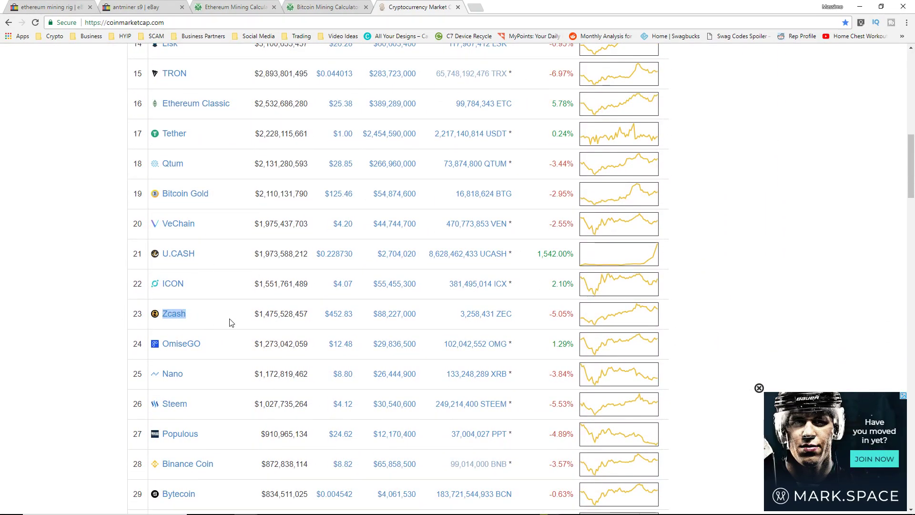
pyautogui.scroll(4, 234, 317)
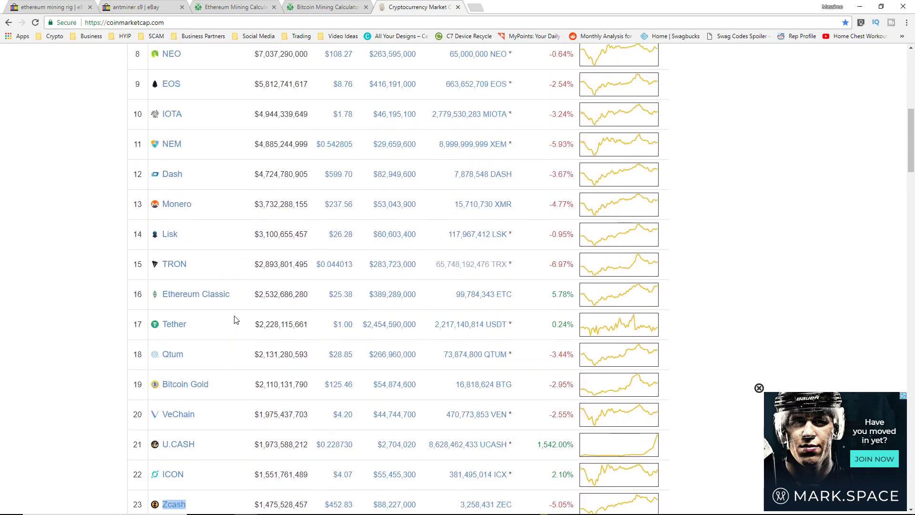
pyautogui.scroll(9, 235, 320)
pyautogui.scroll(-9, 179, 267)
pyautogui.scroll(-1, 496, 371)
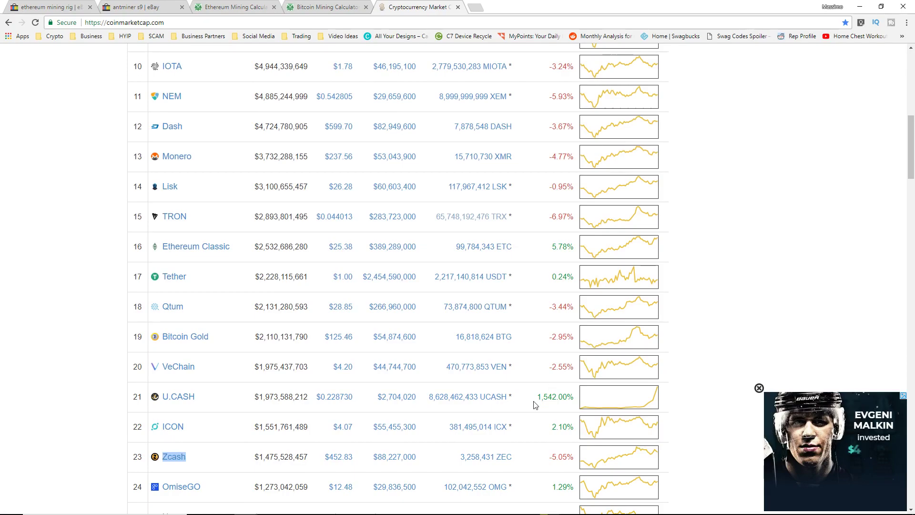
pyautogui.moveTo(537, 400); pyautogui.dragTo(577, 404)
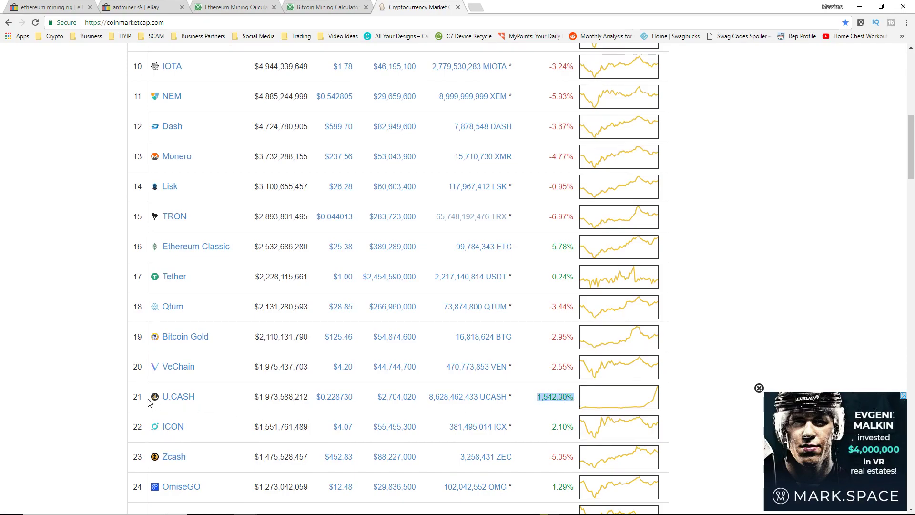
pyautogui.moveTo(149, 402)
pyautogui.mouseDown()
pyautogui.moveTo(122, 403)
pyautogui.moveTo(135, 398)
pyautogui.mouseUp()
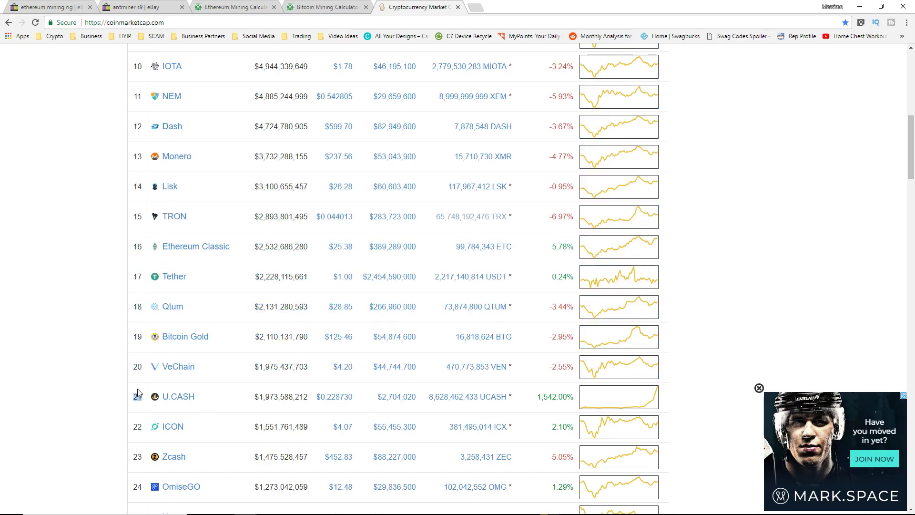
pyautogui.click(183, 406)
pyautogui.doubleClick(183, 405)
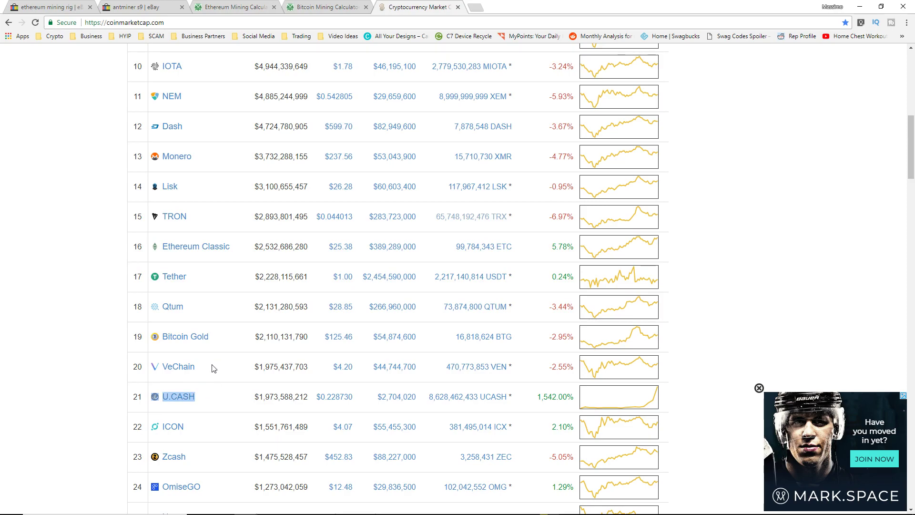
pyautogui.scroll(8, 206, 367)
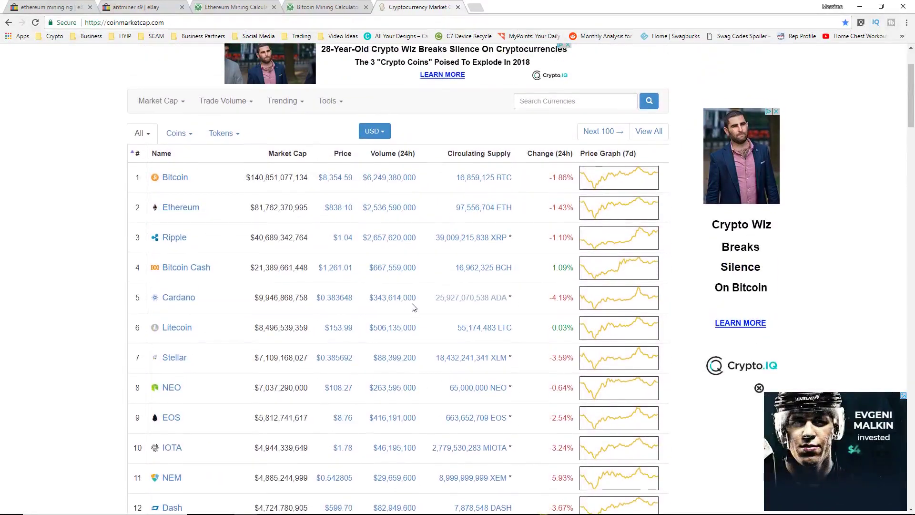
pyautogui.scroll(2, 413, 305)
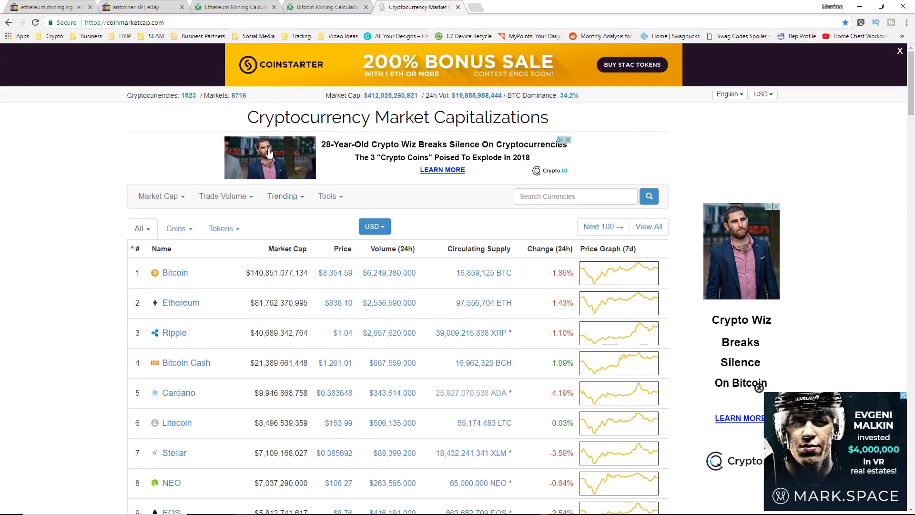
# Step: Go back to the 'ethereum mining rig' eBay search results
pyautogui.click(54, 7)
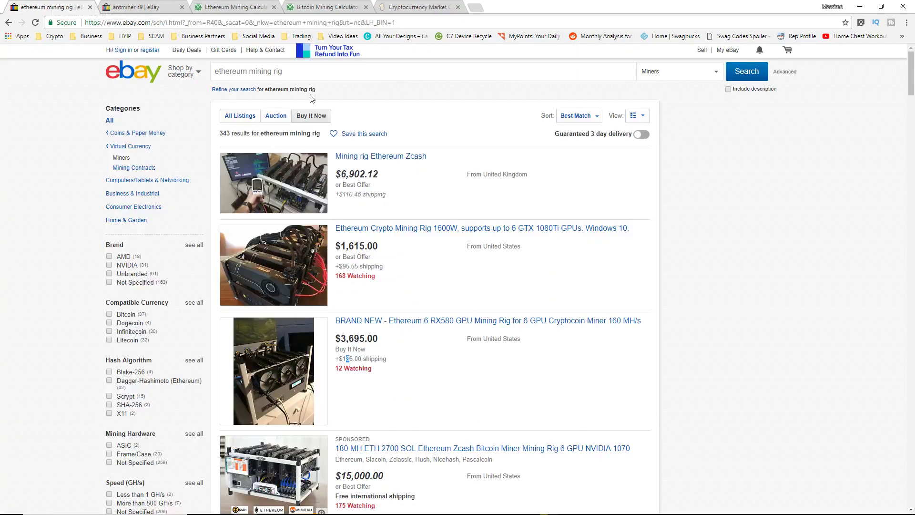